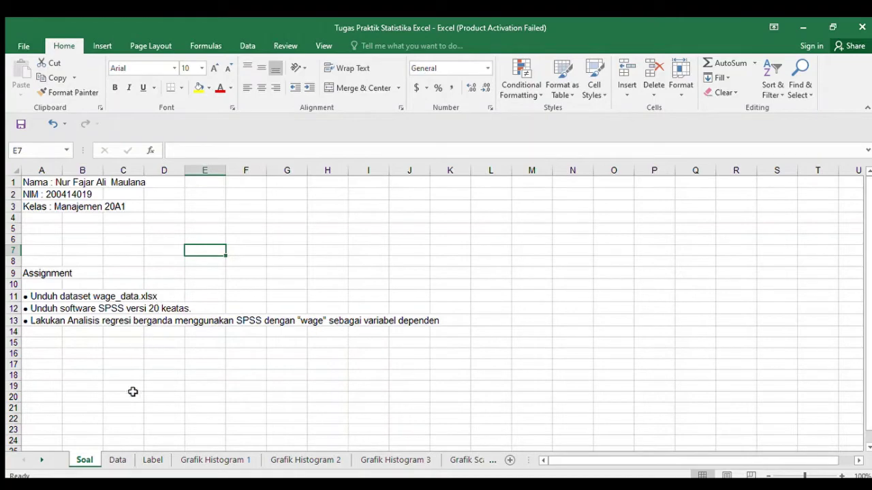
Examine the wage dataset on the Data sheet from its summary rows up to the headers, and return to the Soal sheet
click(111, 455)
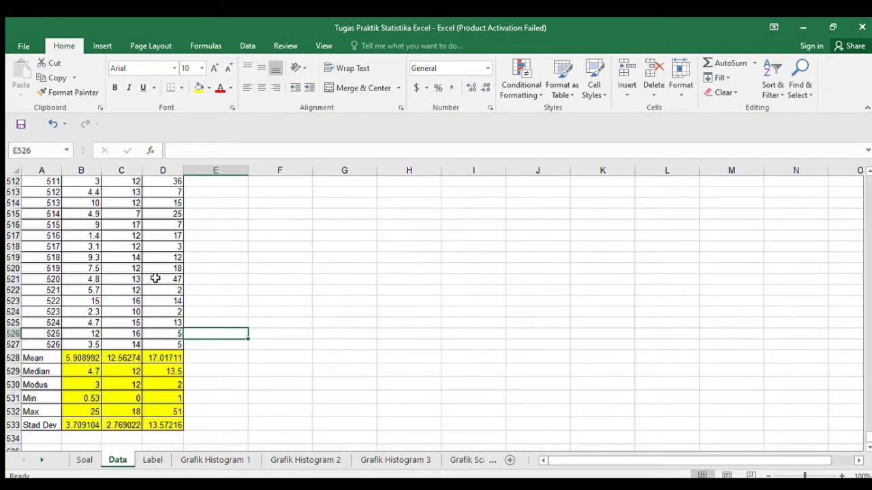
scroll(155, 279, up, 20)
scroll(155, 278, up, 20)
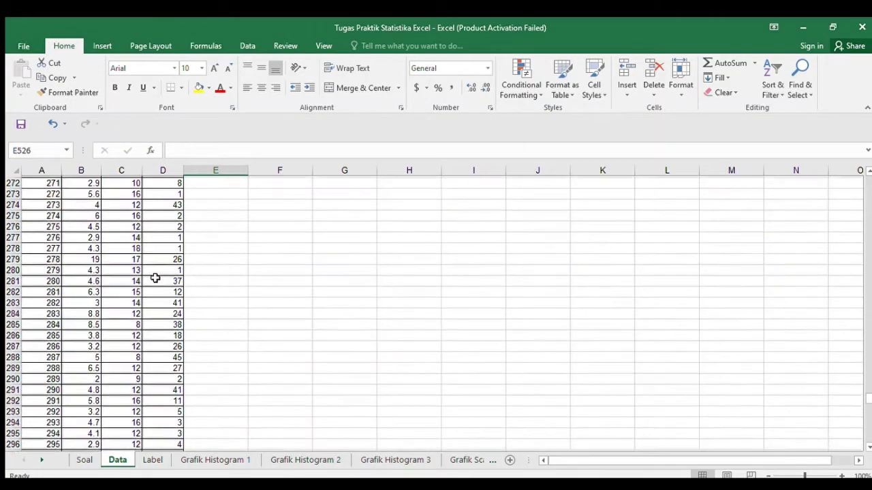
scroll(155, 278, up, 3)
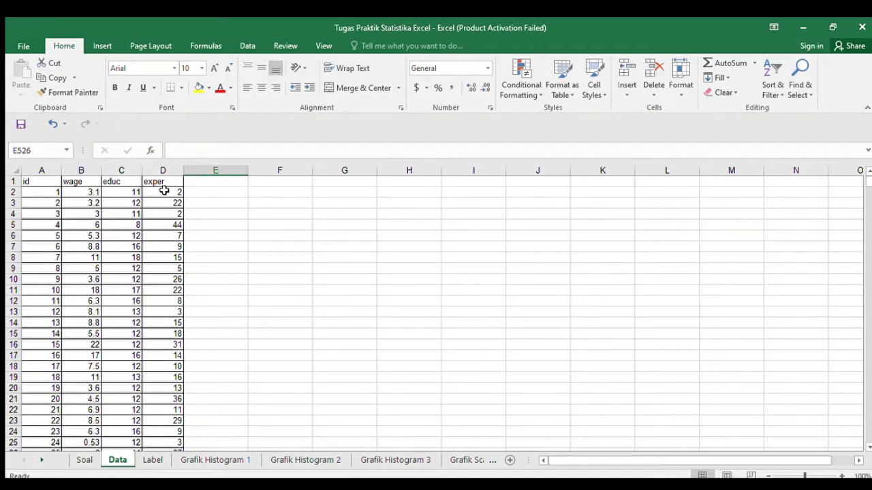
click(83, 461)
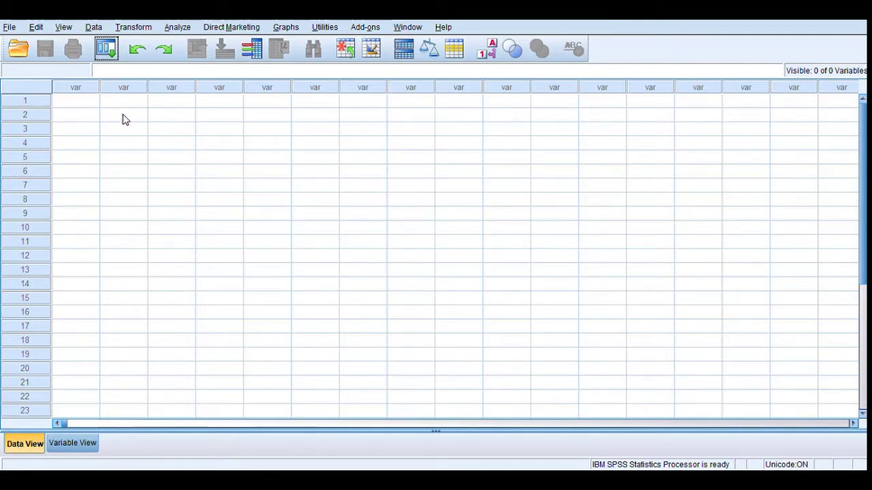
Switch to SPSS and paste the copied wage dataset into the empty data grid, starting at row 1 of the first variable
right_click(71, 100)
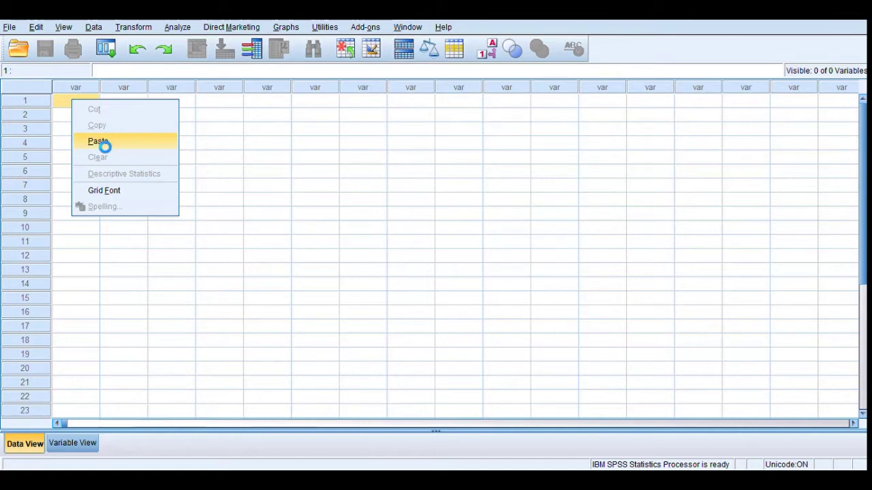
click(98, 142)
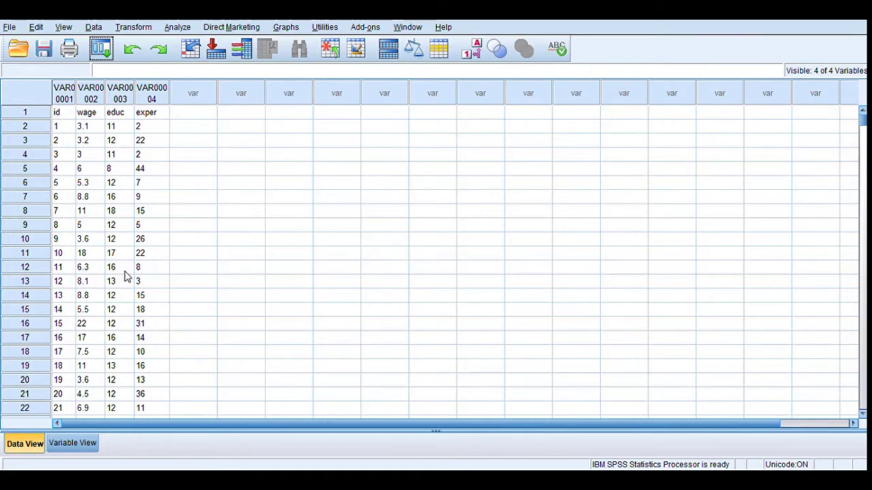
Rename the four pasted variables in Variable View as Id, Wage, Educ and Exper
click(83, 444)
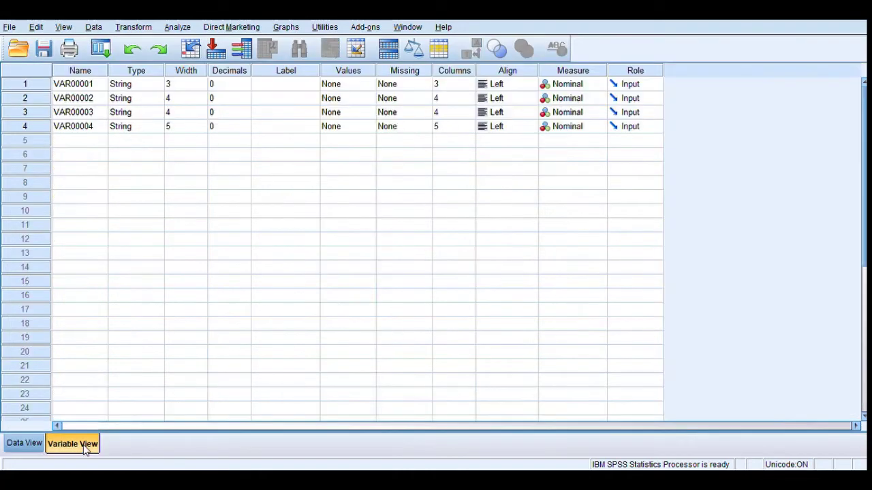
click(87, 83)
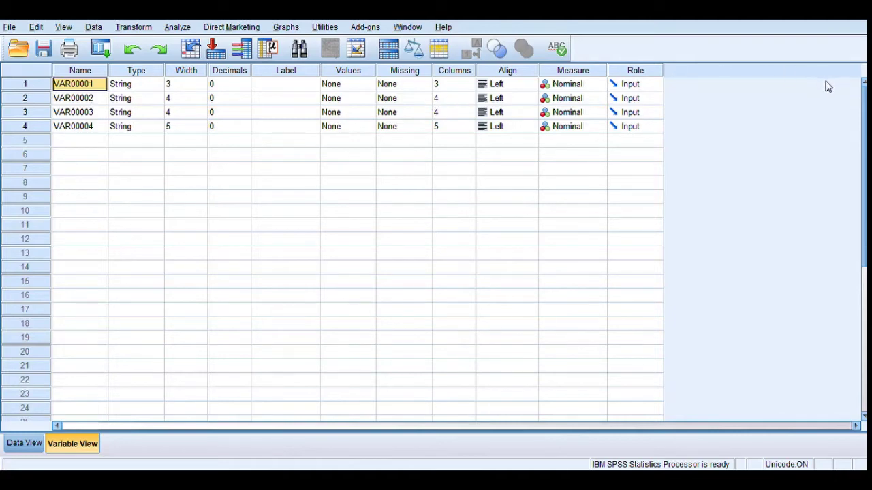
click(91, 86)
key(BackSpace)
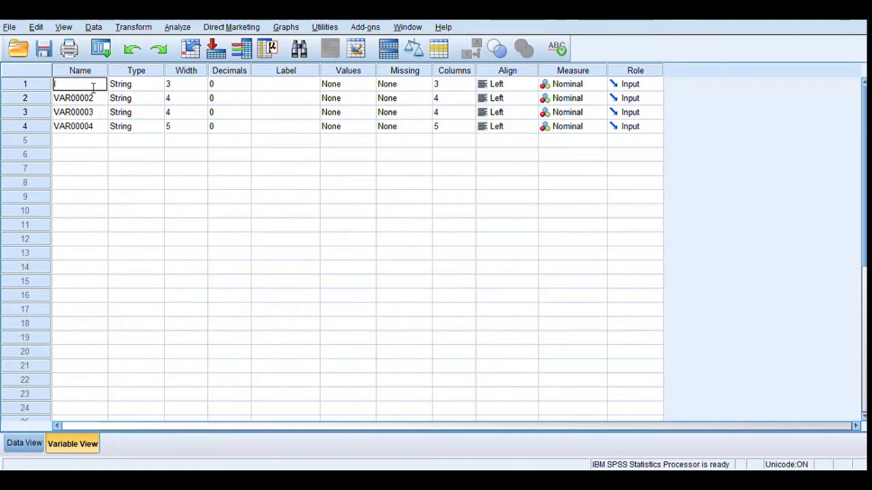
text(Id)
click(76, 100)
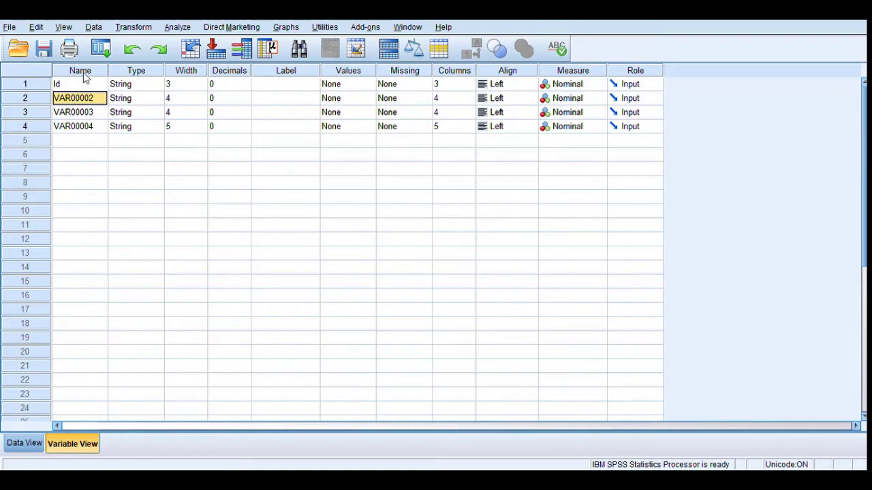
text(Wage)
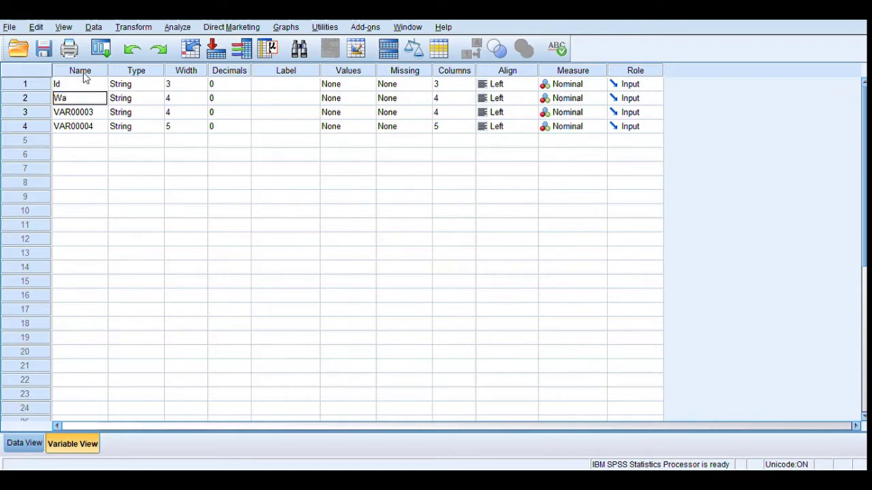
click(85, 114)
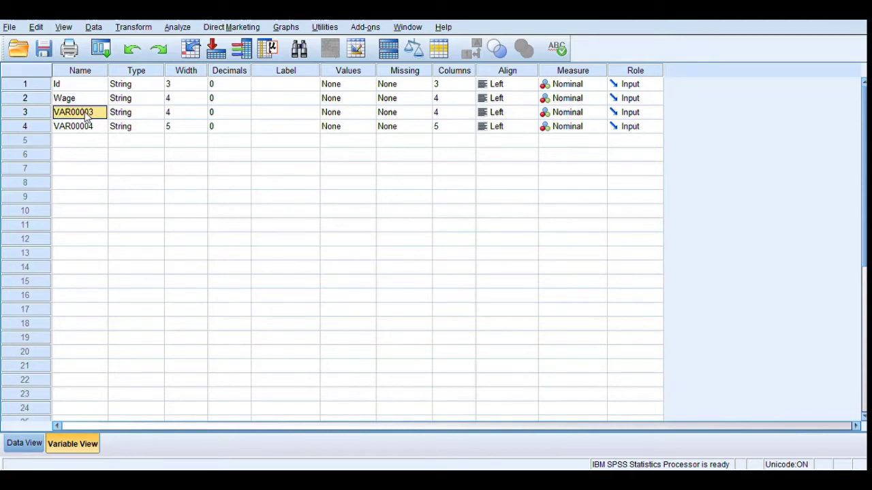
text(Educ)
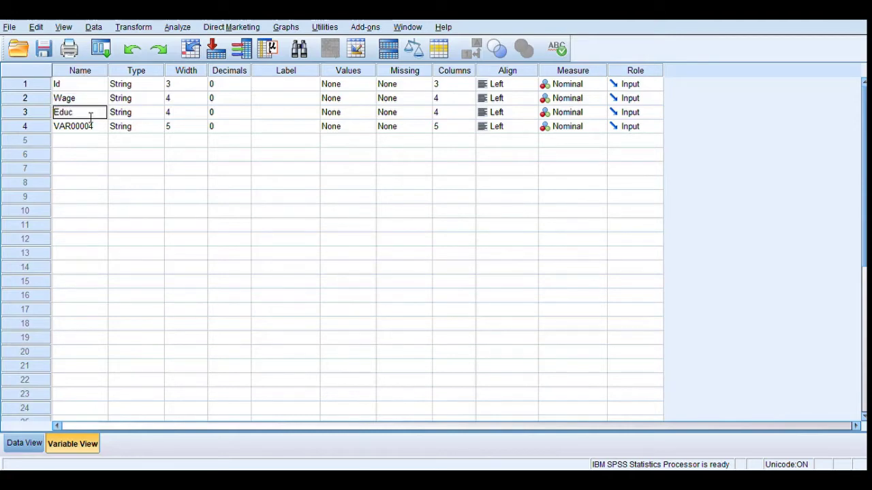
click(83, 128)
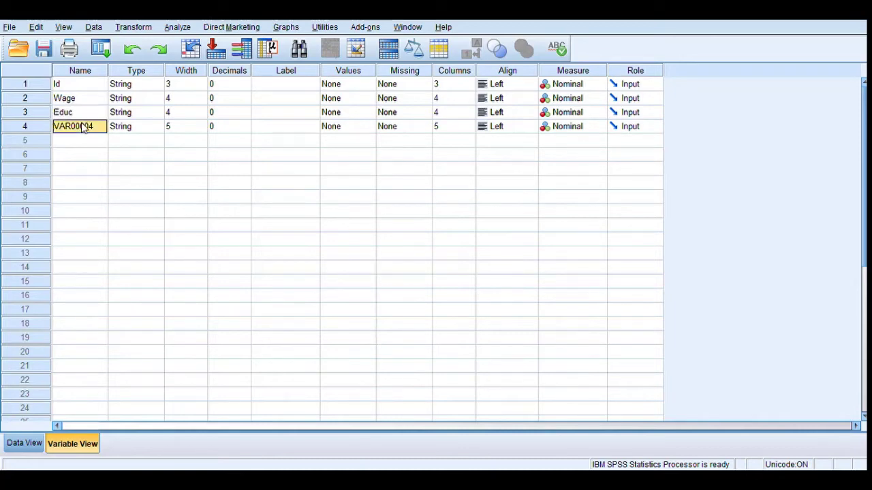
text(E)
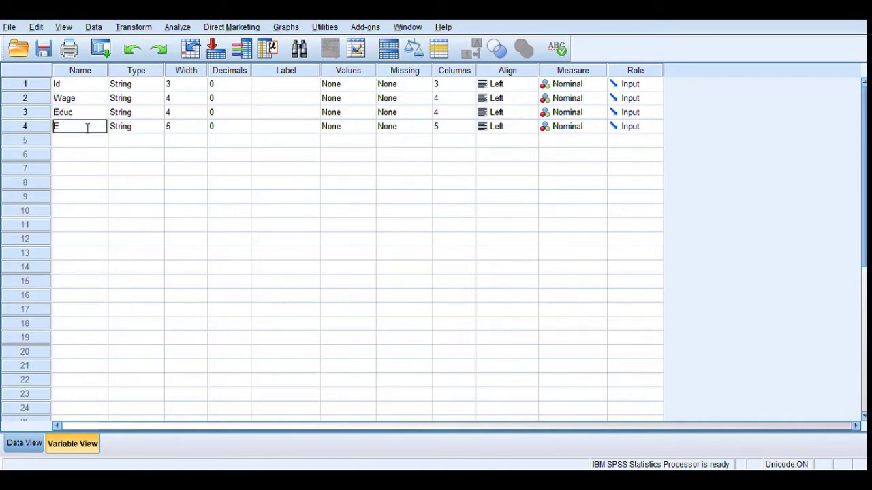
text(xper)
Set the type of Id, Wage, Educ and Exper to Numeric with width 8 and 2 decimals
click(154, 88)
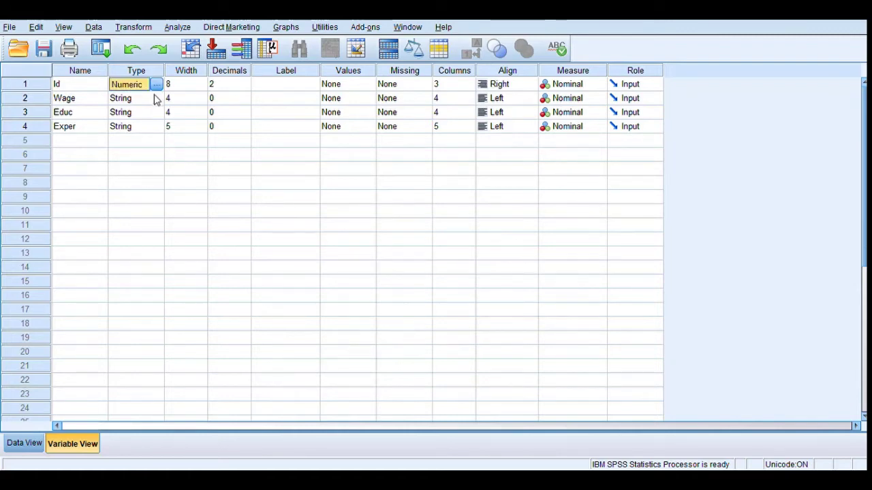
click(155, 96)
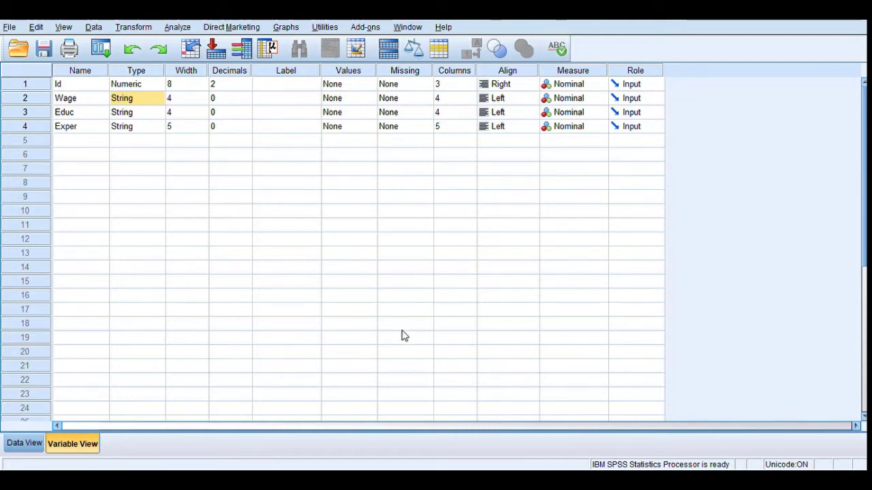
key(ctrl+v)
click(146, 111)
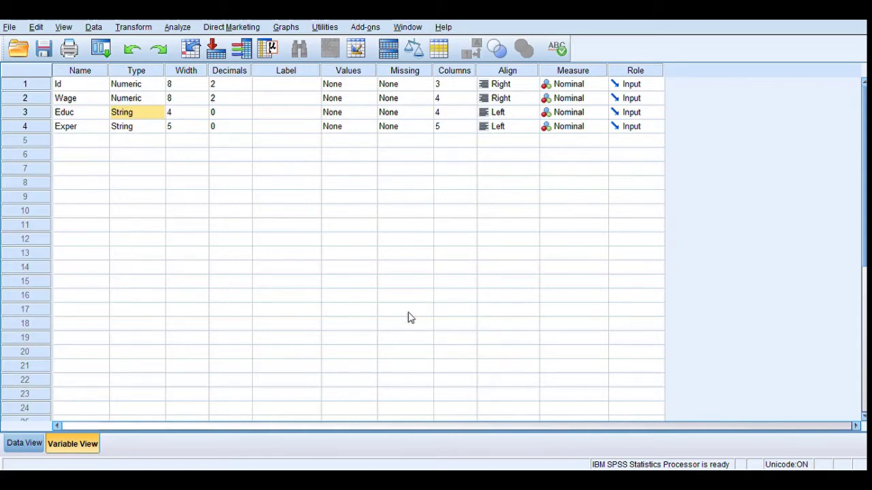
key(ctrl+v)
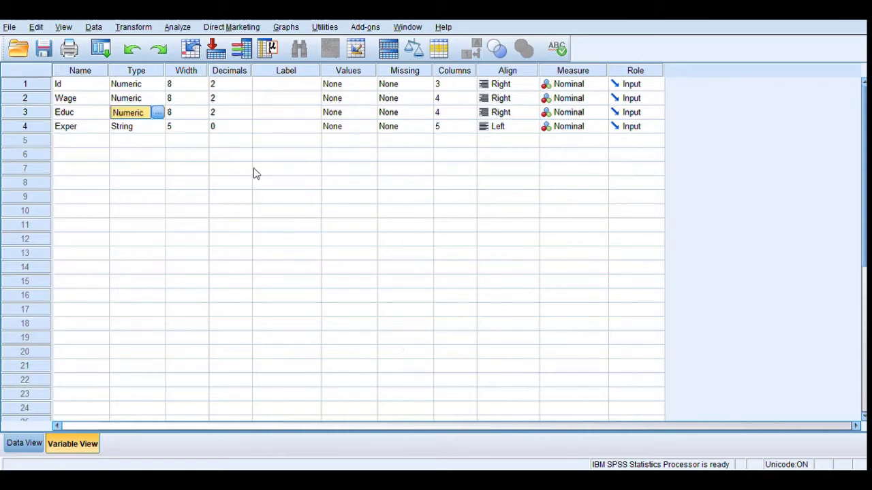
click(146, 128)
click(158, 129)
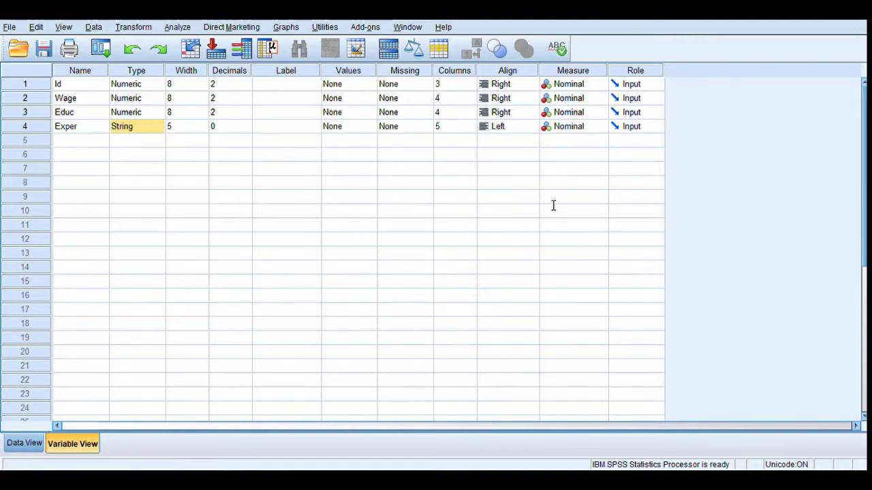
key(ctrl+z)
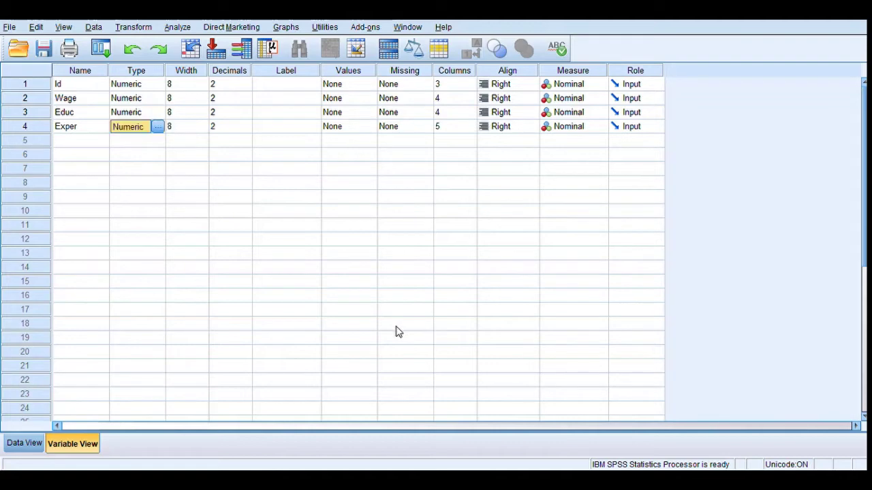
Label the four variables Id, Wage, Educ and Exper to match their names
click(288, 84)
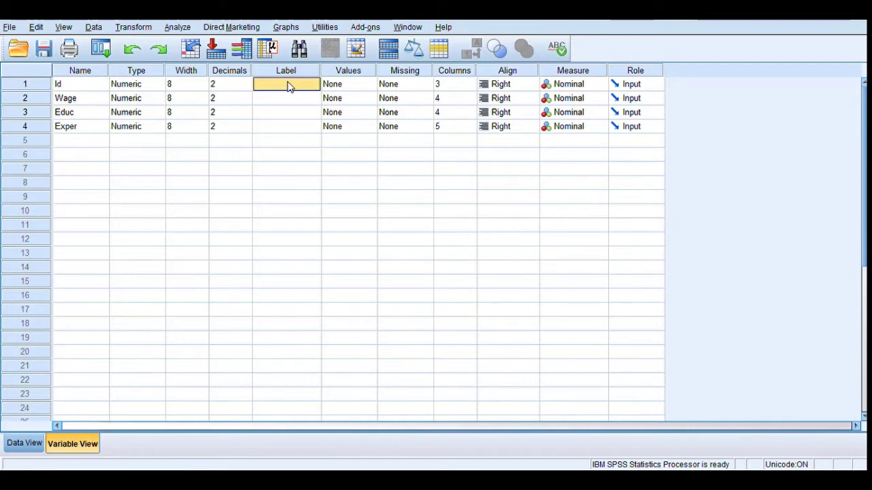
click(293, 87)
click(287, 100)
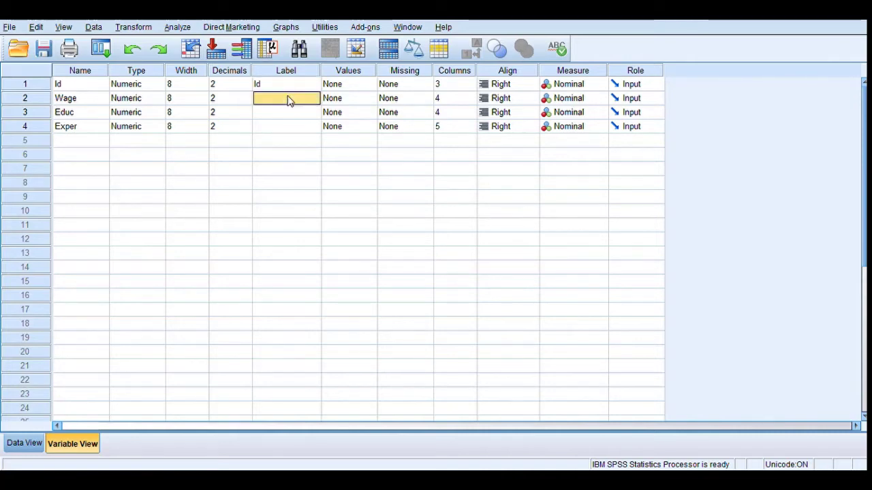
text(Wage)
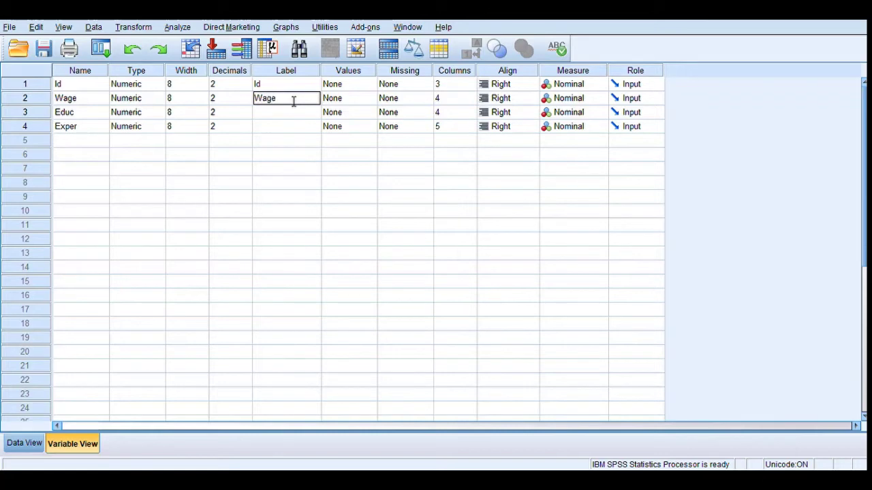
click(288, 113)
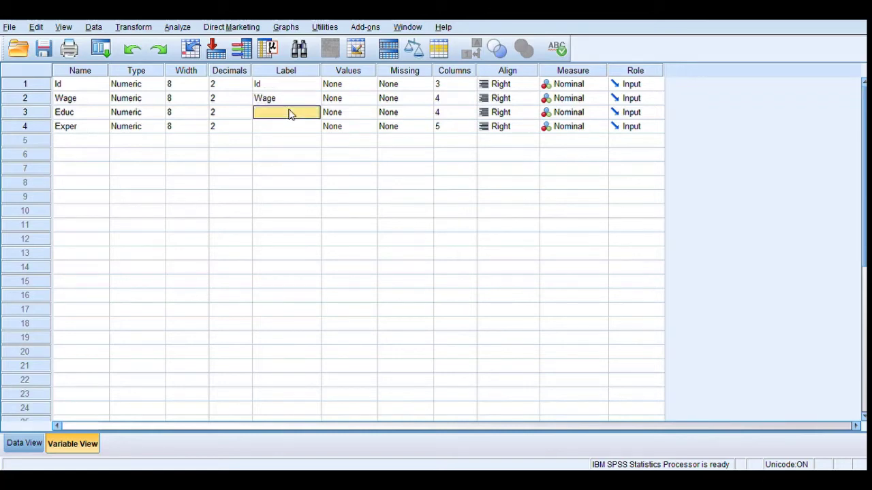
text(Educ)
click(290, 127)
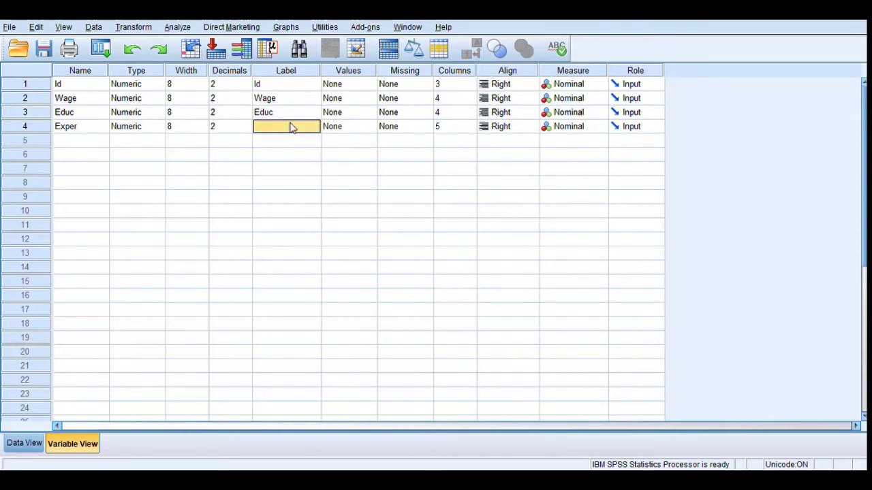
text(Exper)
Set the display column width of all four variables to 8
click(447, 86)
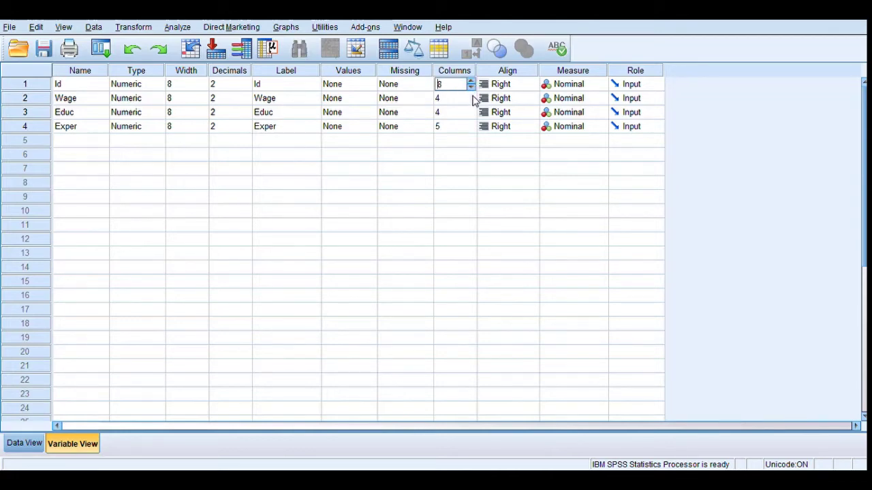
click(472, 98)
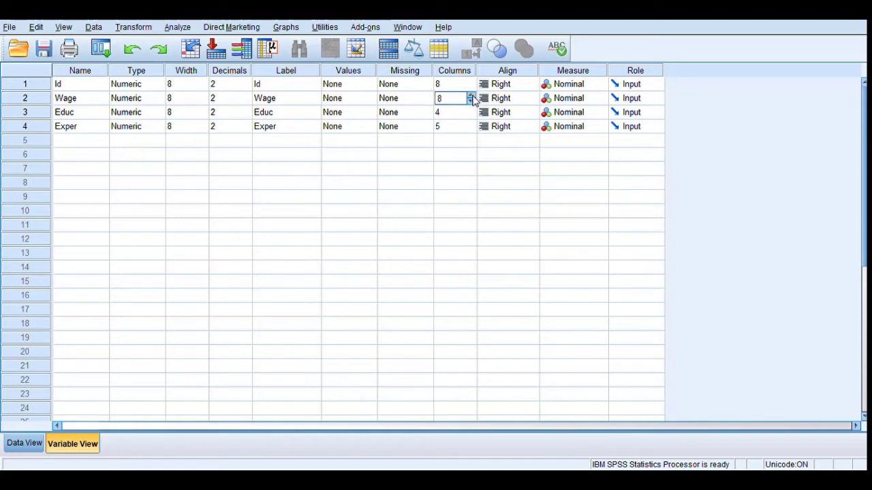
click(472, 115)
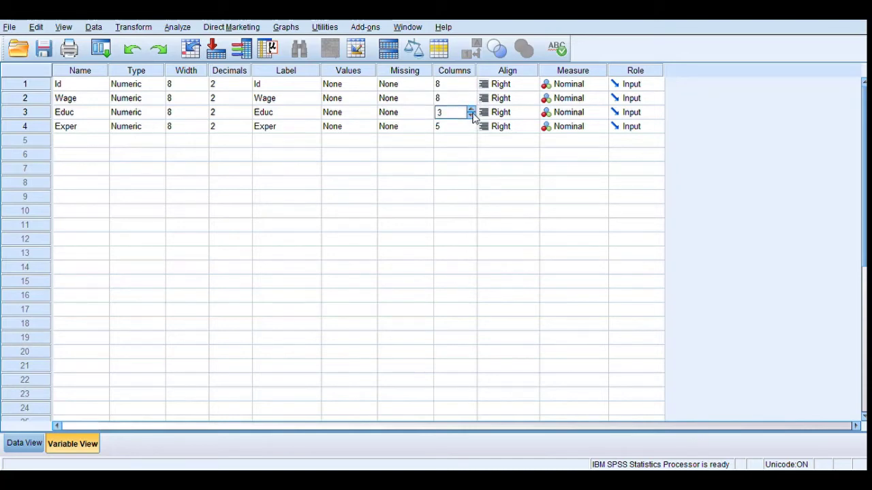
click(471, 111)
click(471, 111)
click(472, 111)
click(471, 125)
Set the measurement level of Wage, Educ and Exper to Scale, keeping Id as Nominal
click(564, 87)
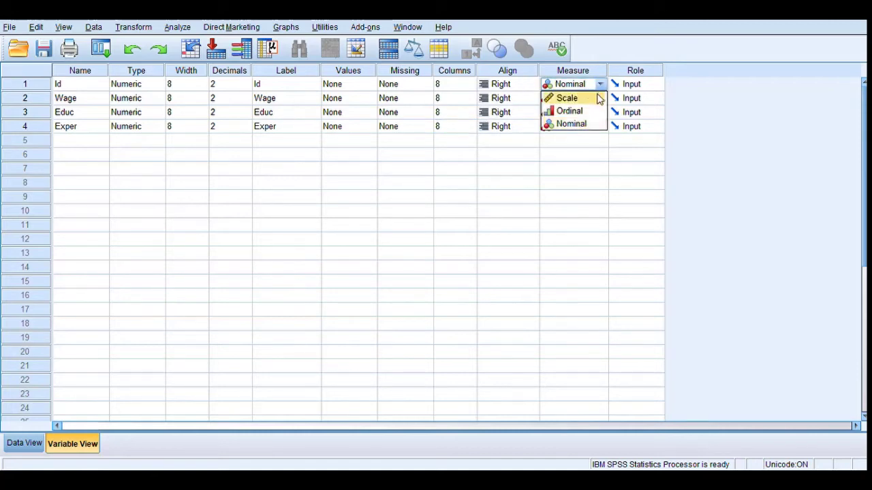
click(582, 84)
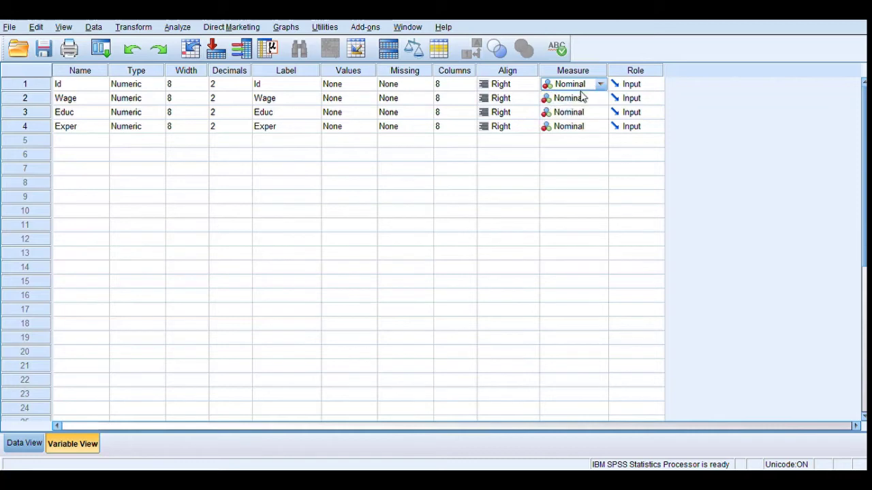
click(580, 103)
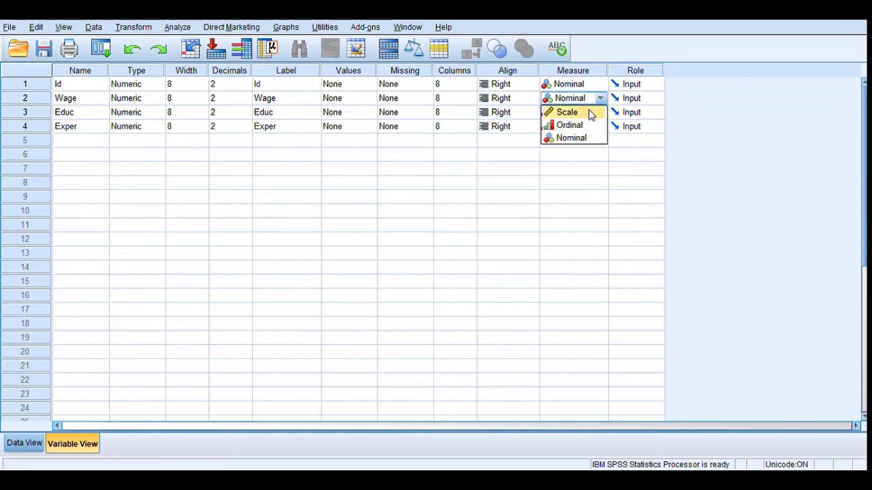
click(590, 112)
click(590, 114)
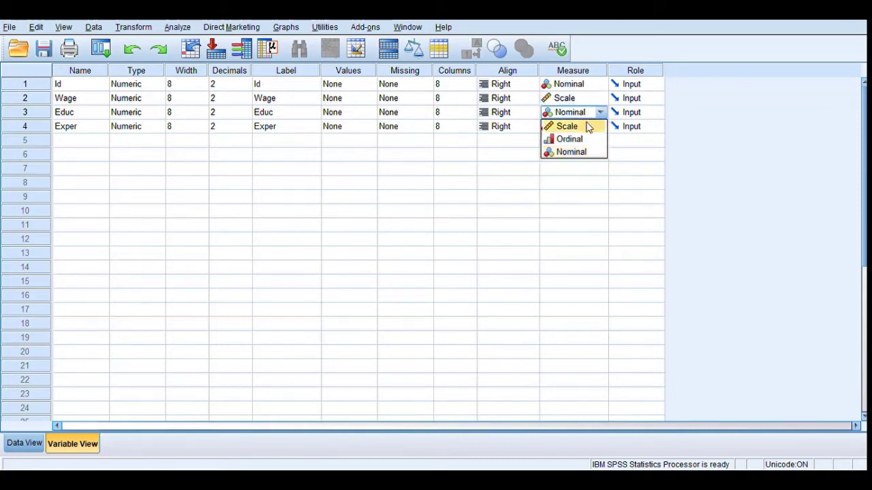
click(588, 126)
click(588, 127)
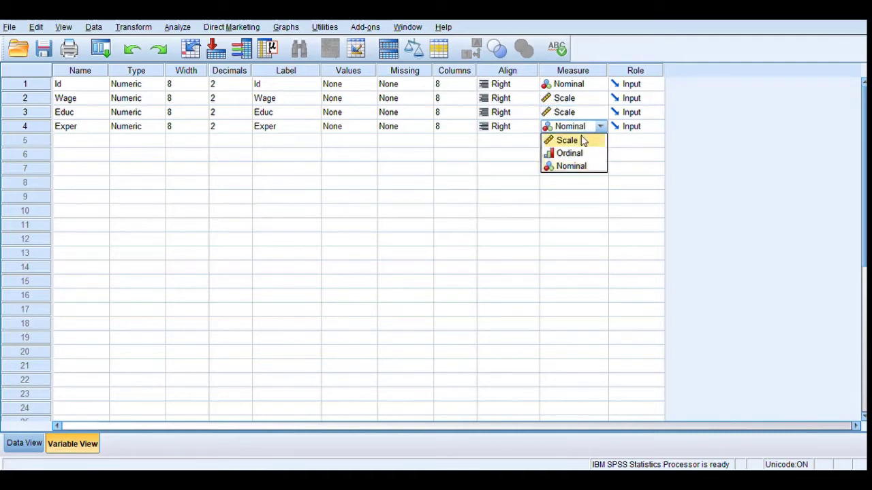
click(580, 141)
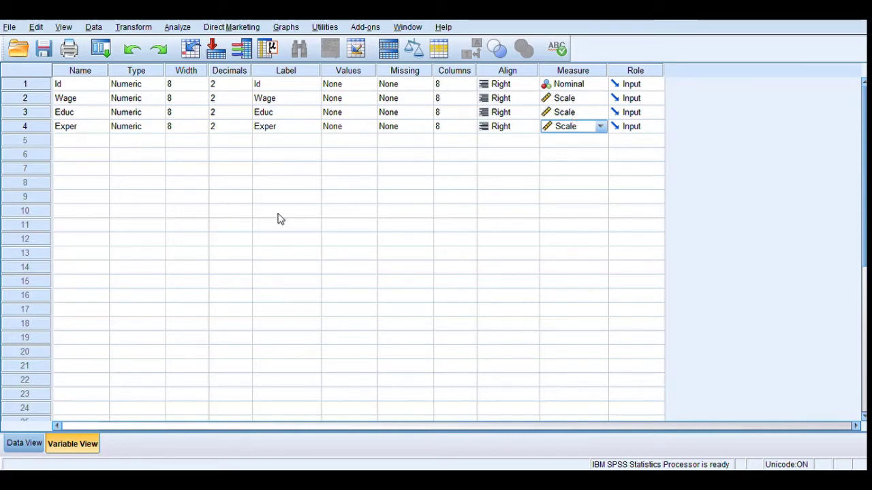
Delete the empty first case from the dataset so the data starts with Id 1
click(23, 448)
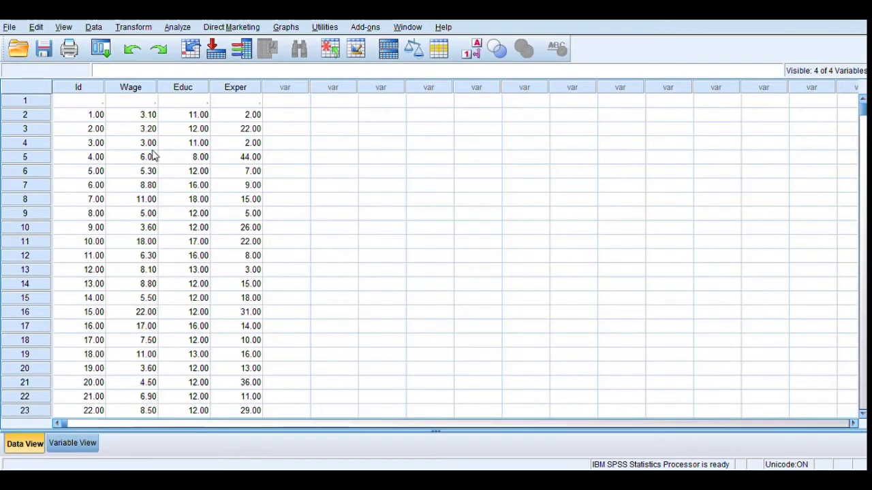
click(37, 106)
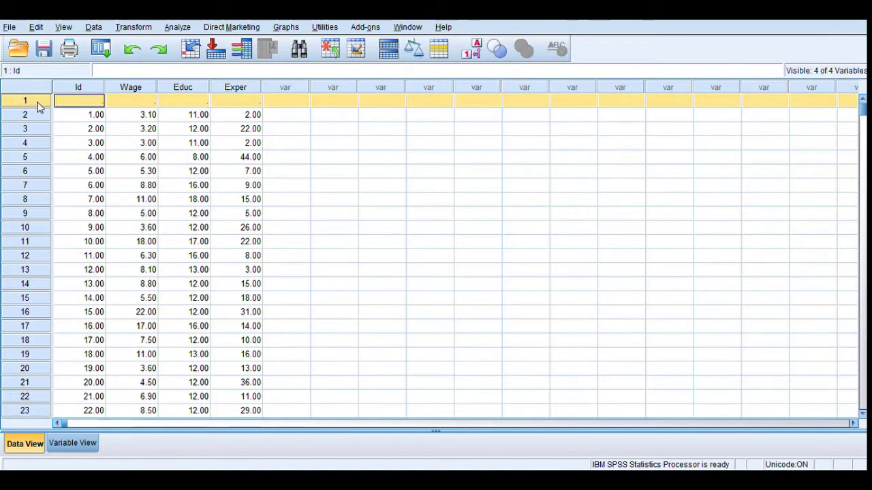
right_click(38, 104)
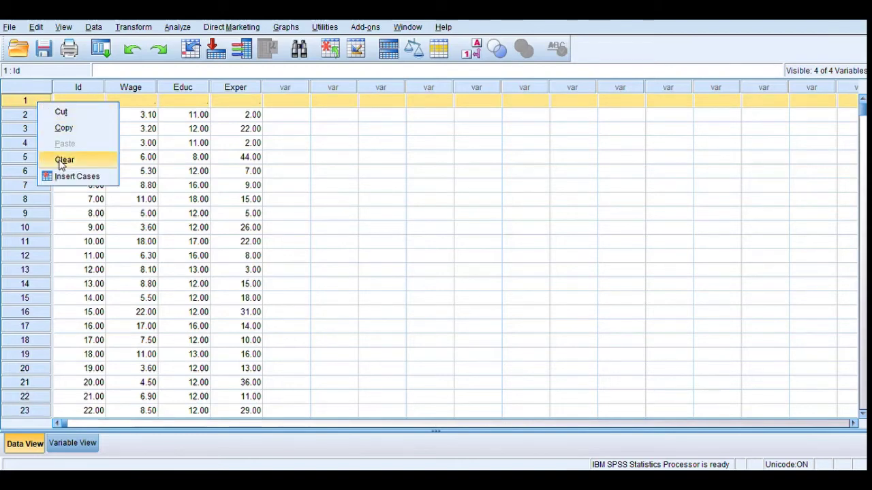
click(63, 162)
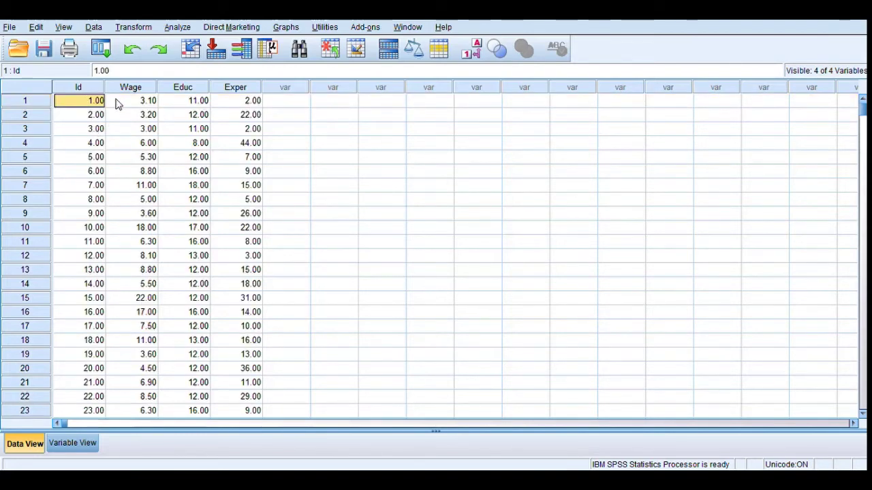
Start a linear regression analysis on the wage dataset
click(179, 28)
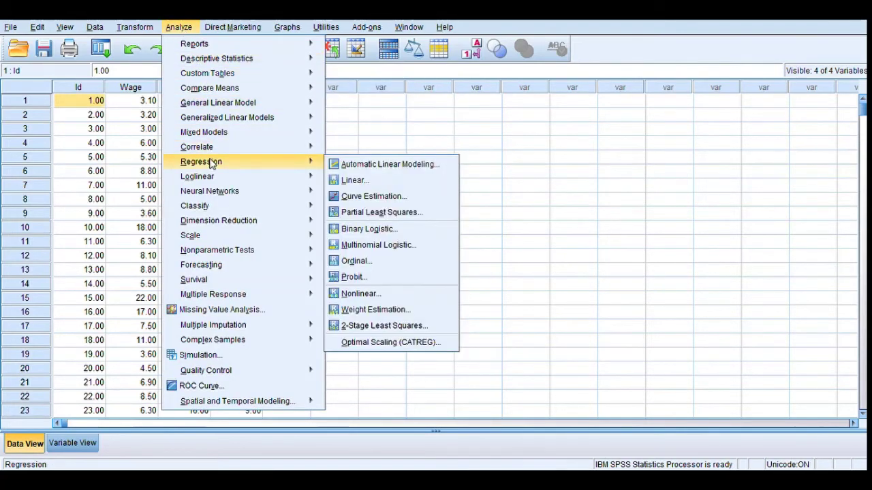
mouse_move(223, 163)
mouse_move(319, 165)
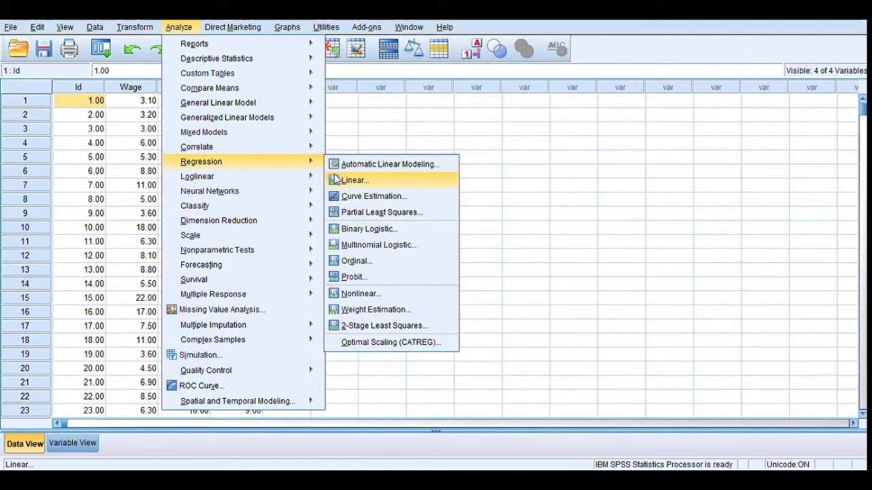
click(335, 178)
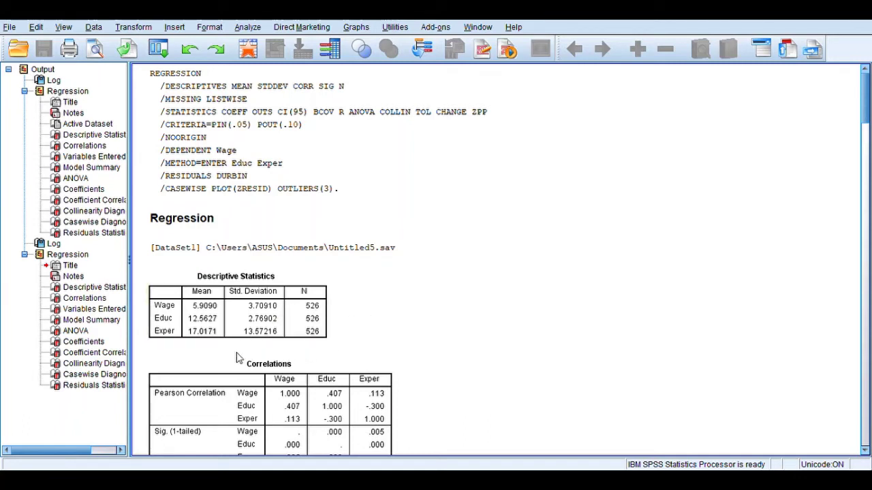
Examine the Model Summary, ANOVA and Coefficients tables in the regression output for Wage
click(198, 336)
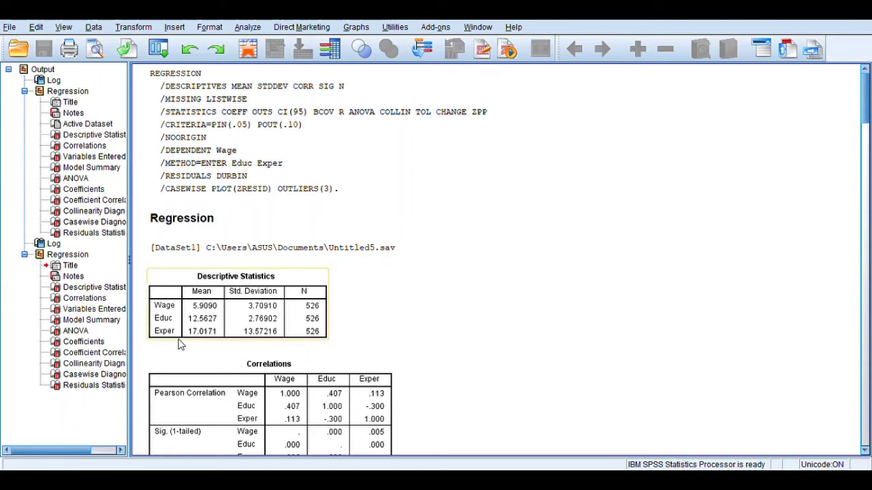
scroll(257, 331, down, 8)
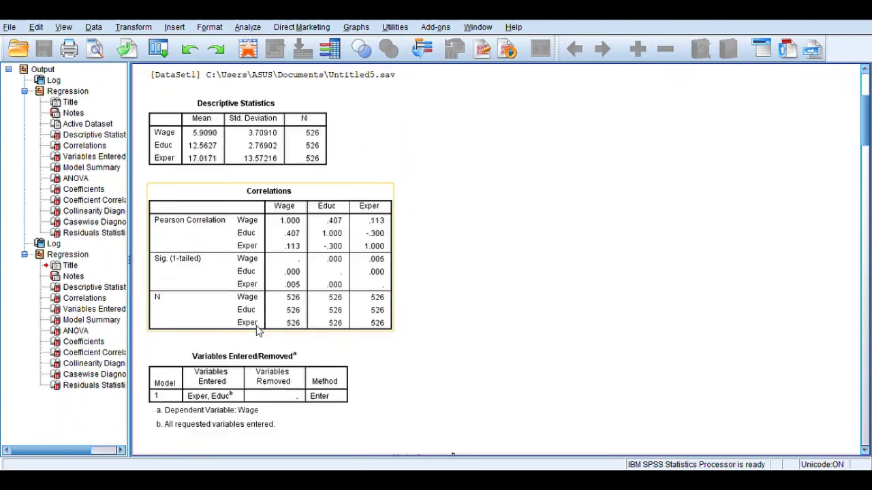
scroll(258, 331, down, 5)
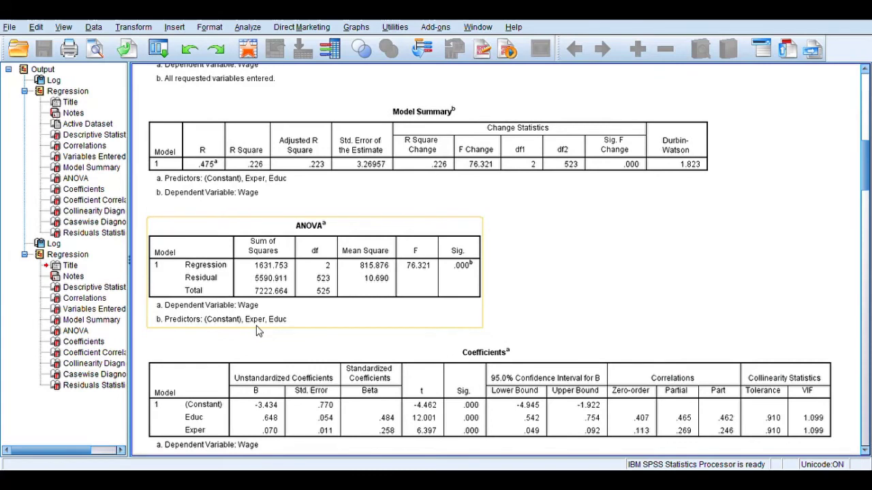
scroll(258, 331, down, 1)
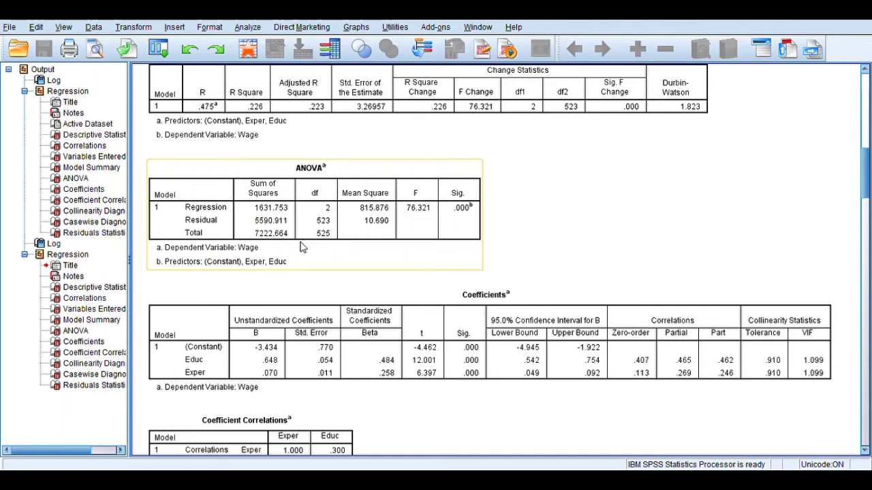
scroll(303, 247, up, 2)
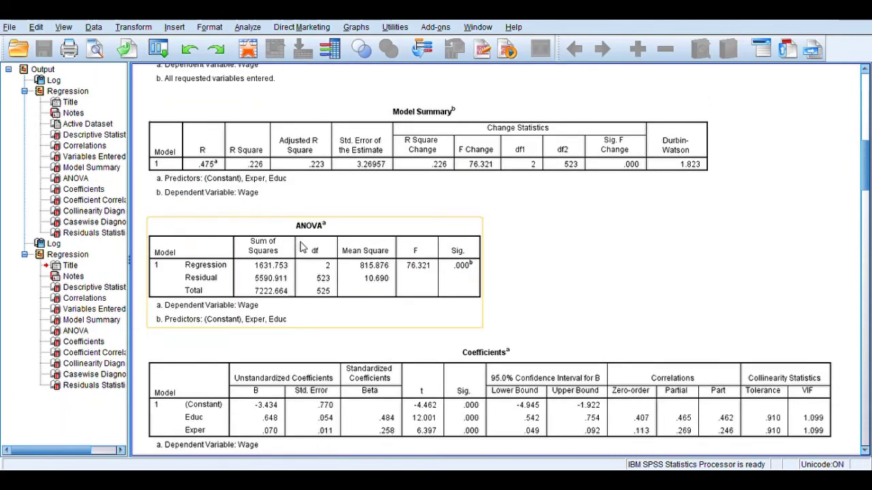
scroll(303, 247, up, 2)
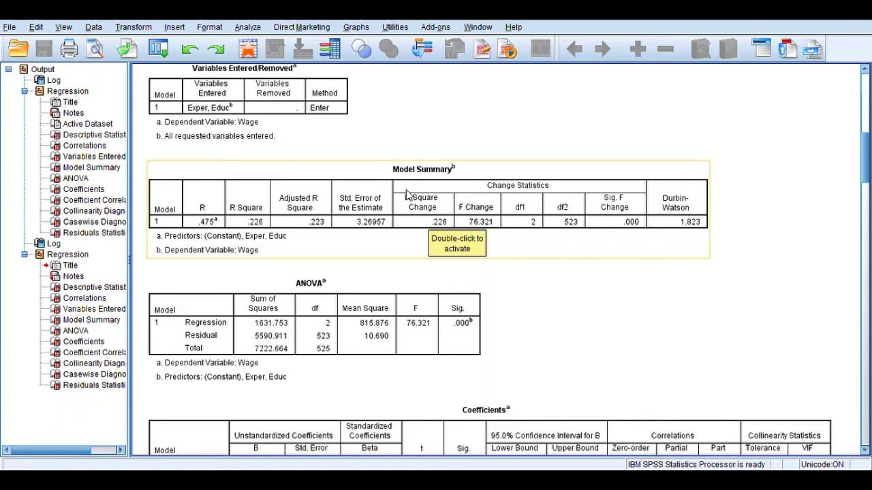
Return to the start of the regression output and examine the Descriptive Statistics and Correlations tables
scroll(407, 195, up, 3)
scroll(407, 196, up, 4)
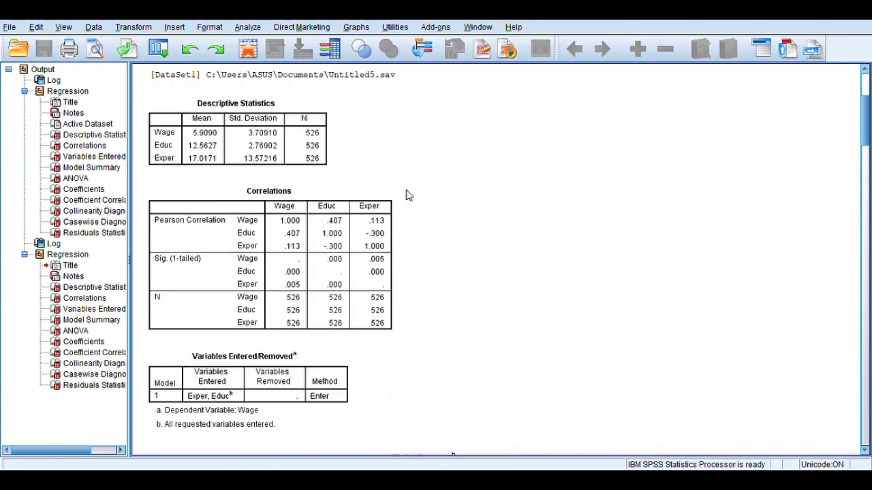
scroll(278, 131, up, 4)
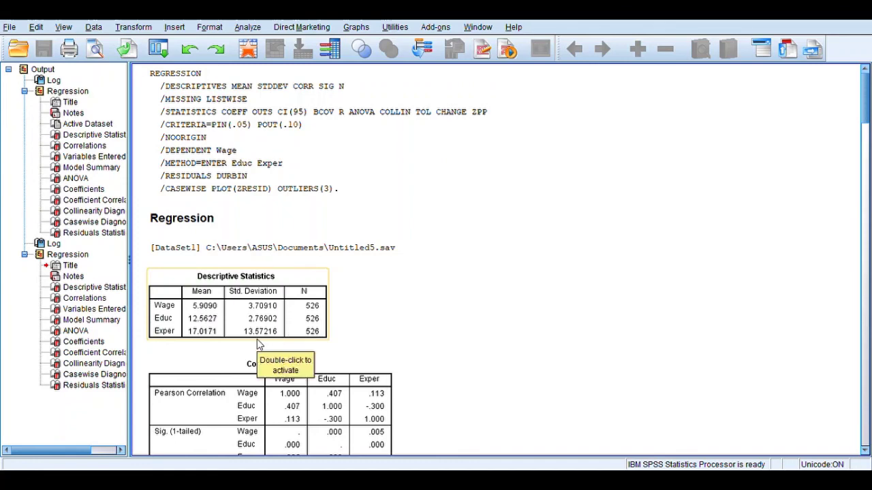
scroll(258, 346, down, 2)
scroll(258, 345, up, 1)
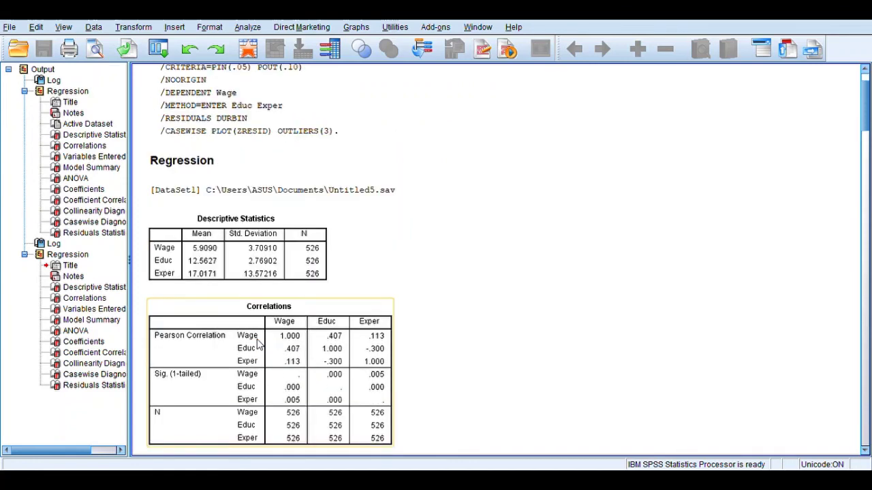
scroll(257, 345, down, 2)
scroll(257, 345, up, 2)
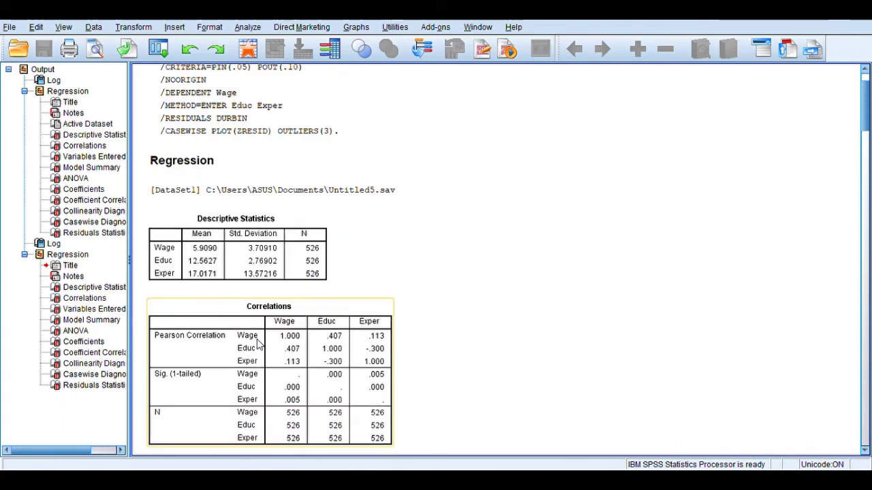